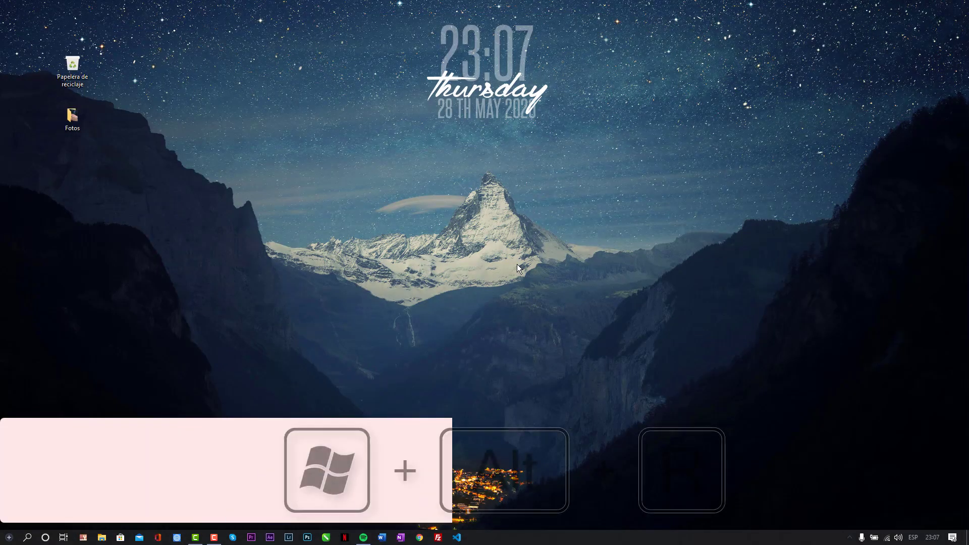
Try to start a Game Bar screen recording on the desktop and dismiss the notice
key("super+alt+r")
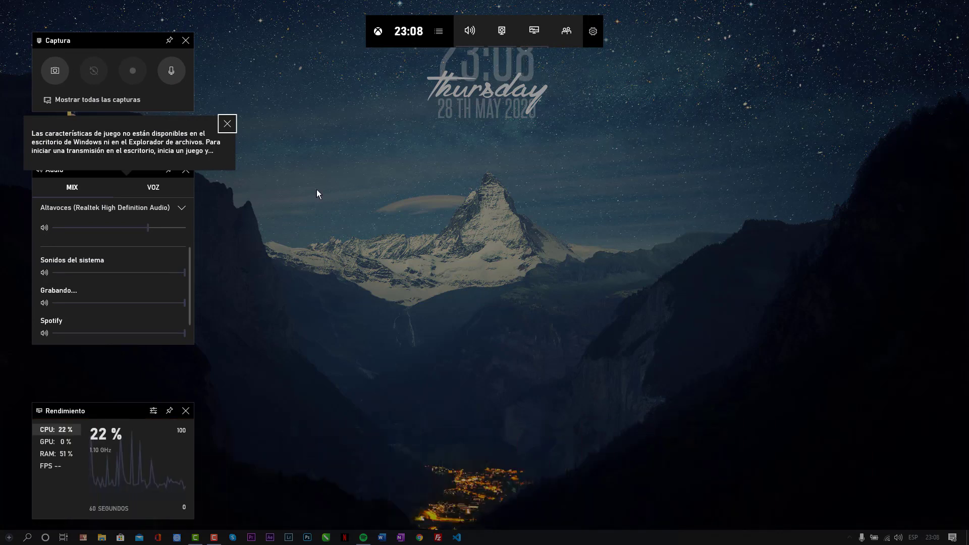
left_click(226, 124)
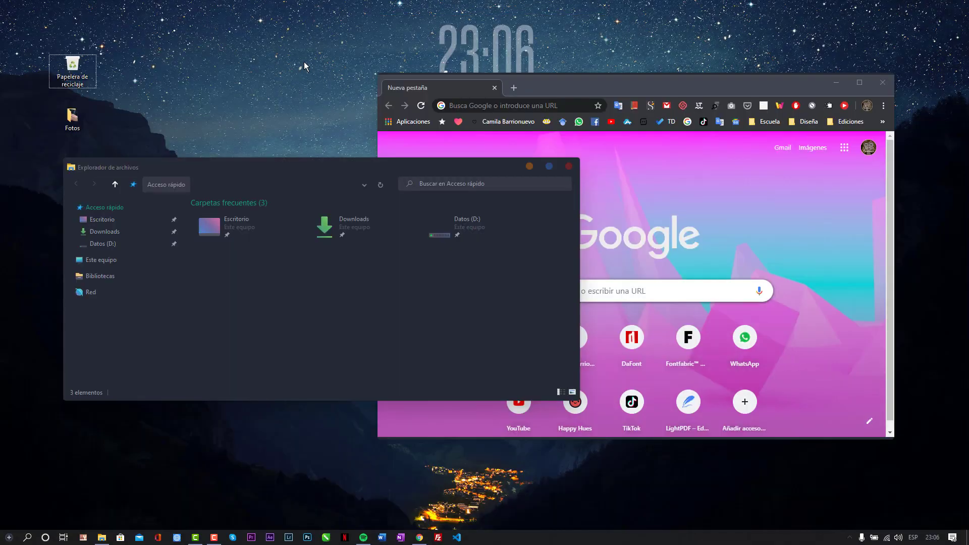
Minimize all open windows to show the desktop, and toggle the desktop view once more
key("super+d")
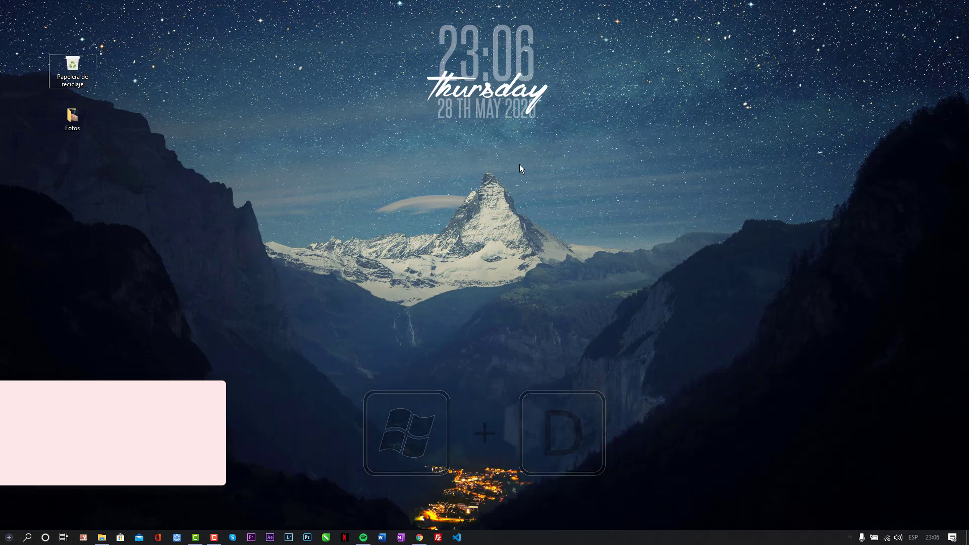
key("super+d")
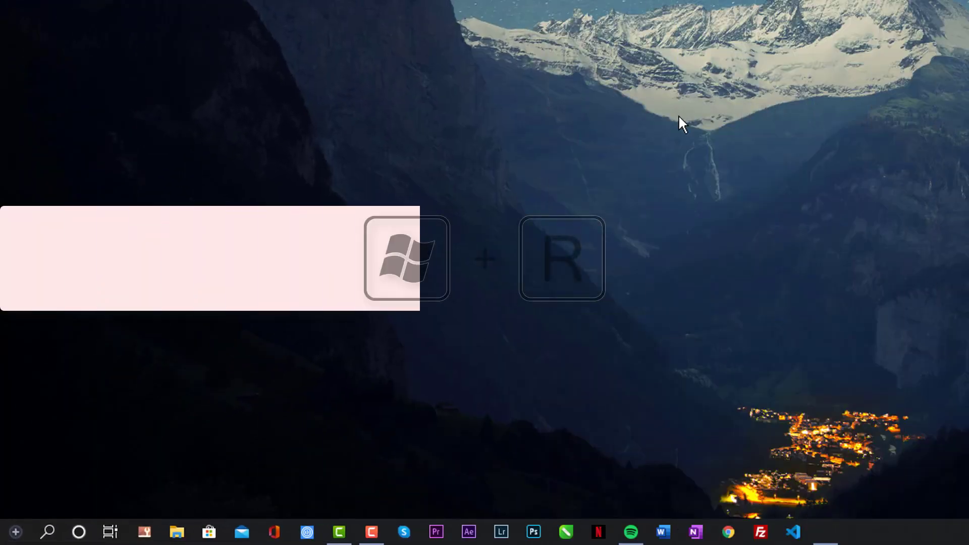
Open and close the Run dialog, and do the same with Windows Settings
key("super+r")
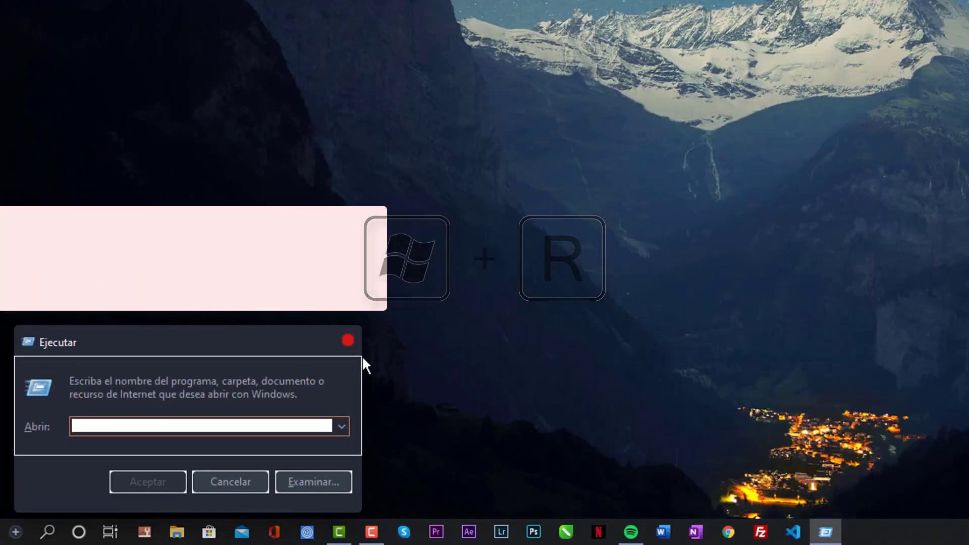
left_click(348, 340)
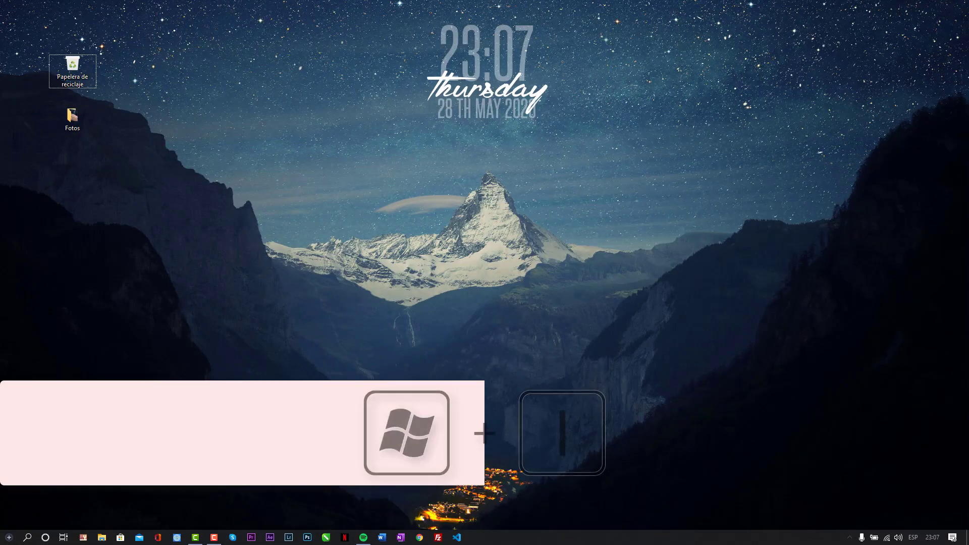
key("super+i")
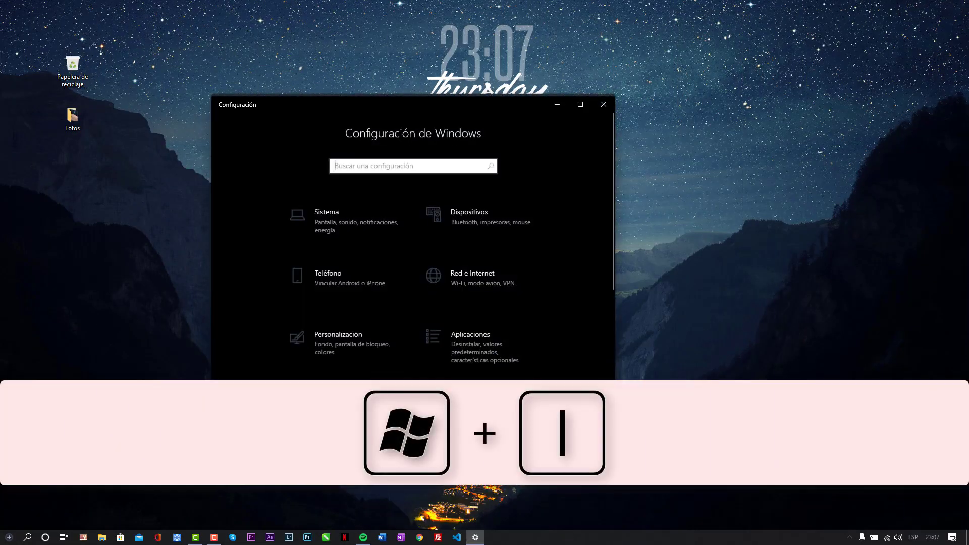
left_click(609, 103)
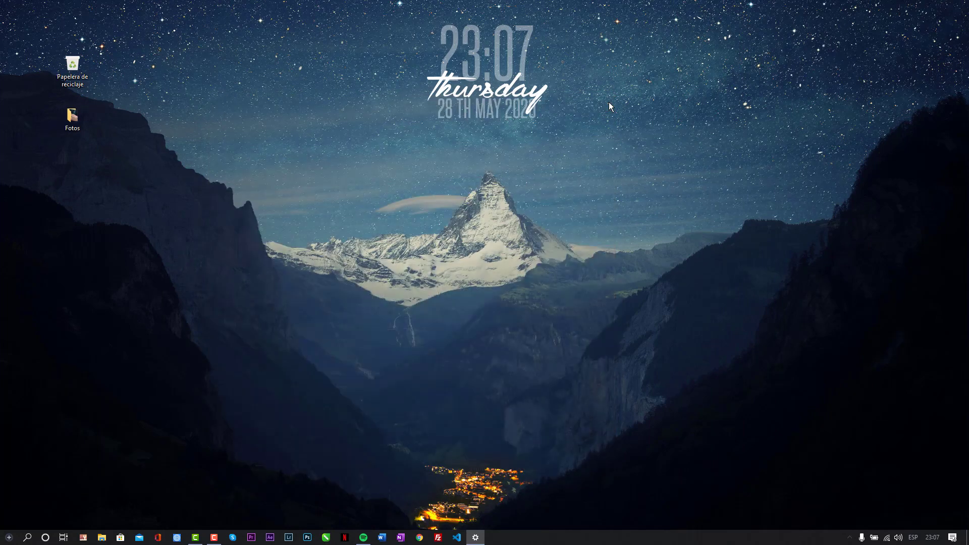
Open Windows search, and view the open windows and activity timeline in Task View before leaving it
key("super+s")
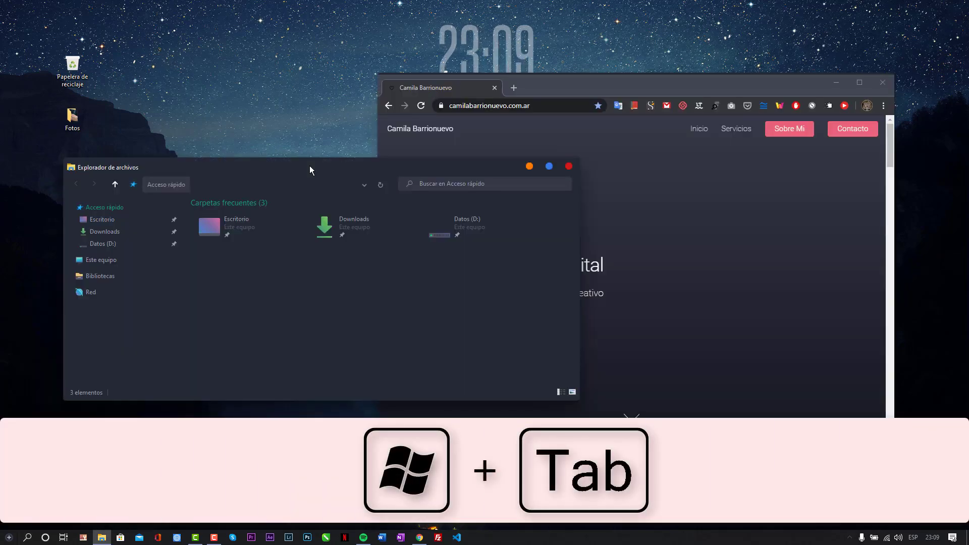
key("super+Tab")
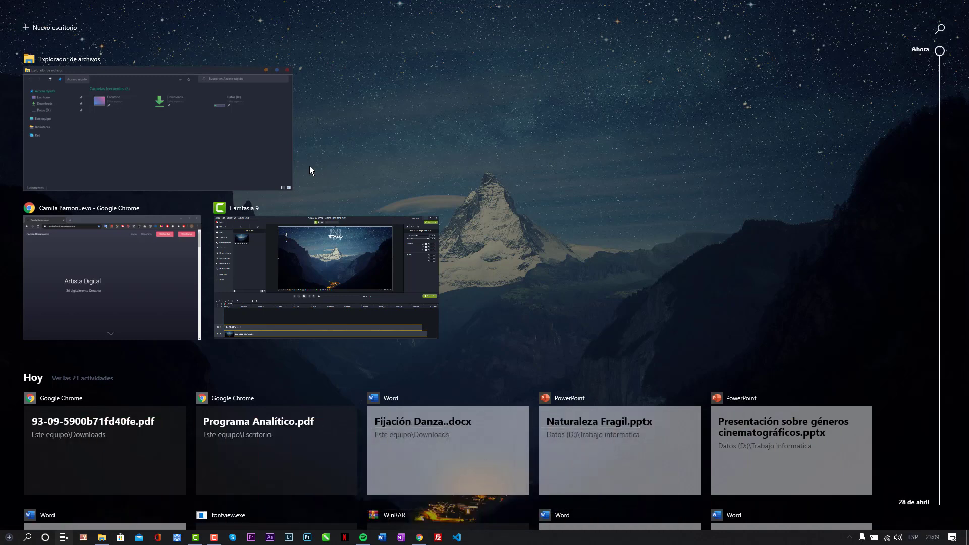
key("Escape")
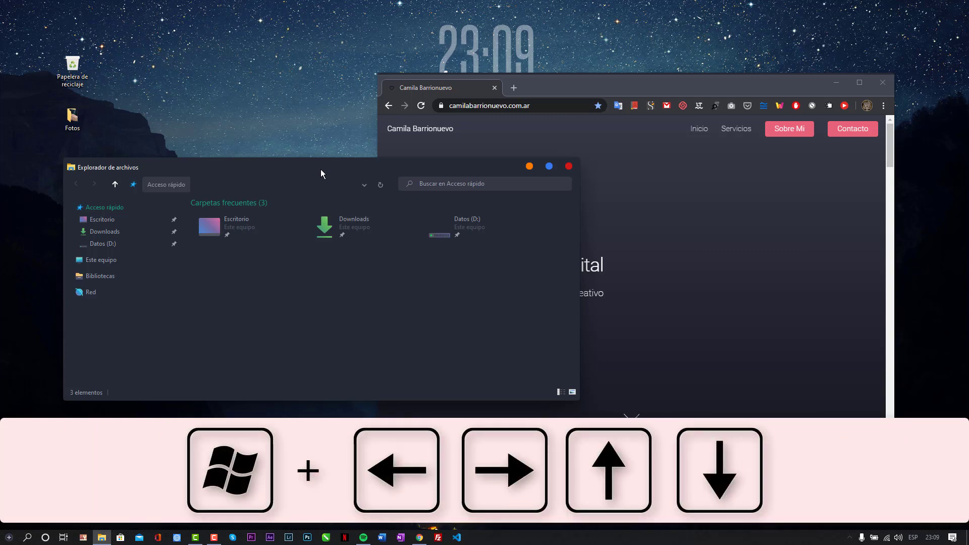
Snap the File Explorer window to the right and left halves of the screen, including maximizing and restoring it
key("super+Right")
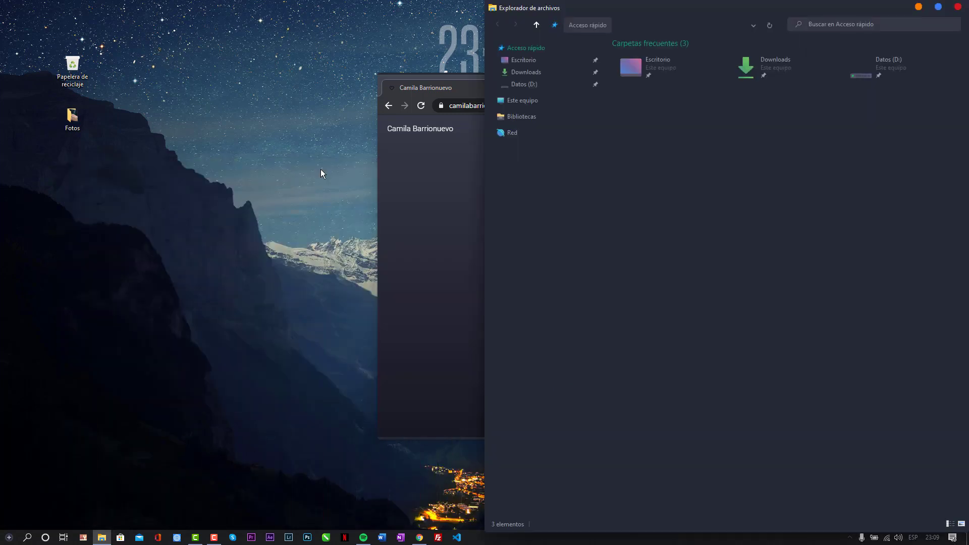
key("super+Left")
key("super+Left")
key("super+Up")
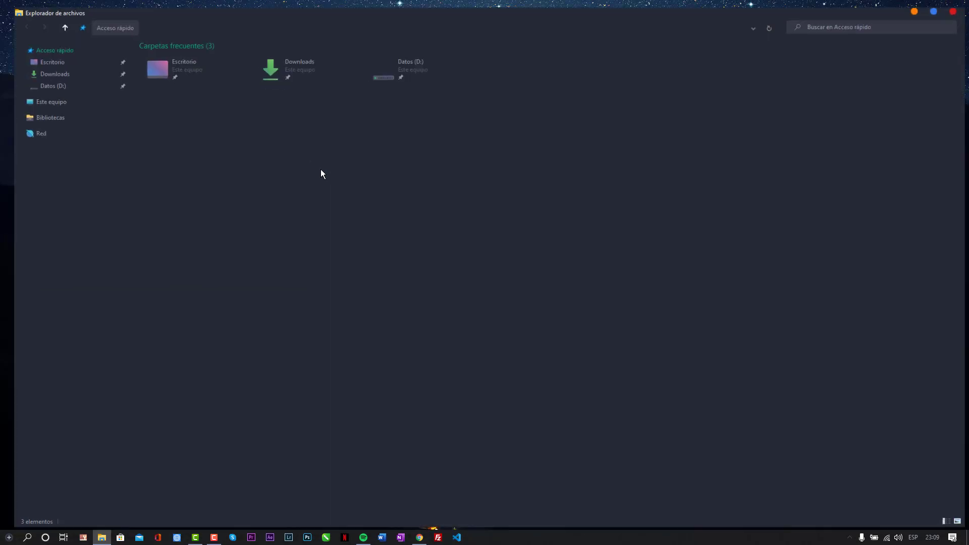
key("super+Down")
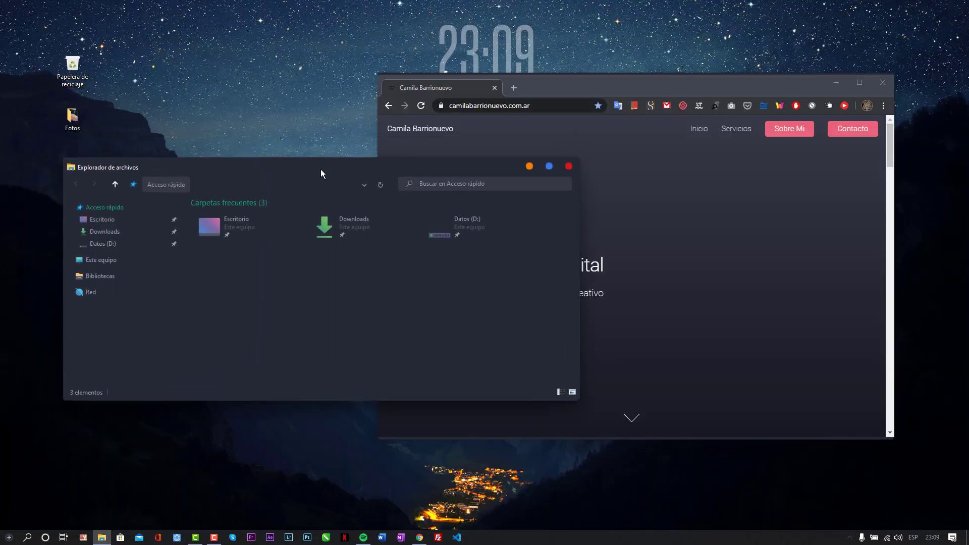
key("super+Left")
key("super+Right")
key("super+Right")
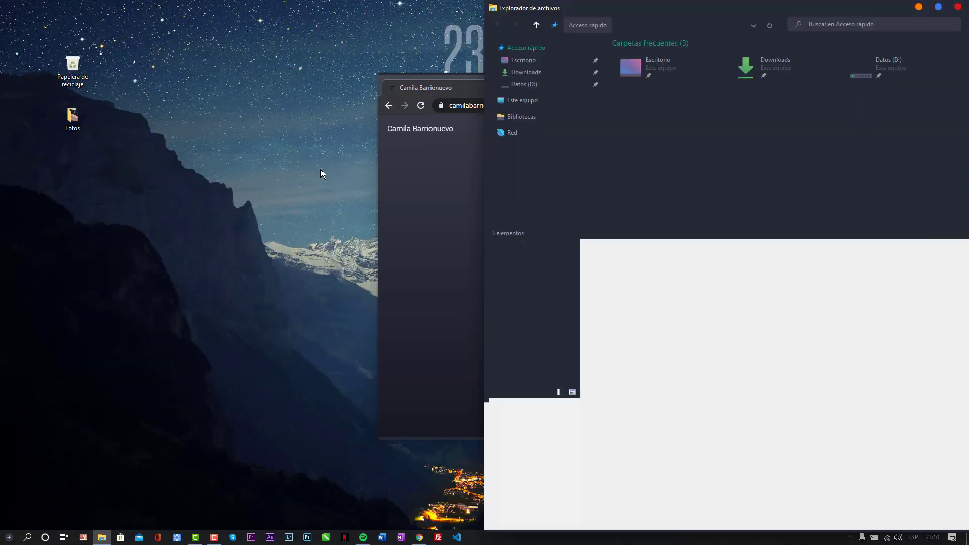
key("super+Left")
Create a second virtual desktop and return to Escritorio 1 through Task View
key("super+ctrl+d")
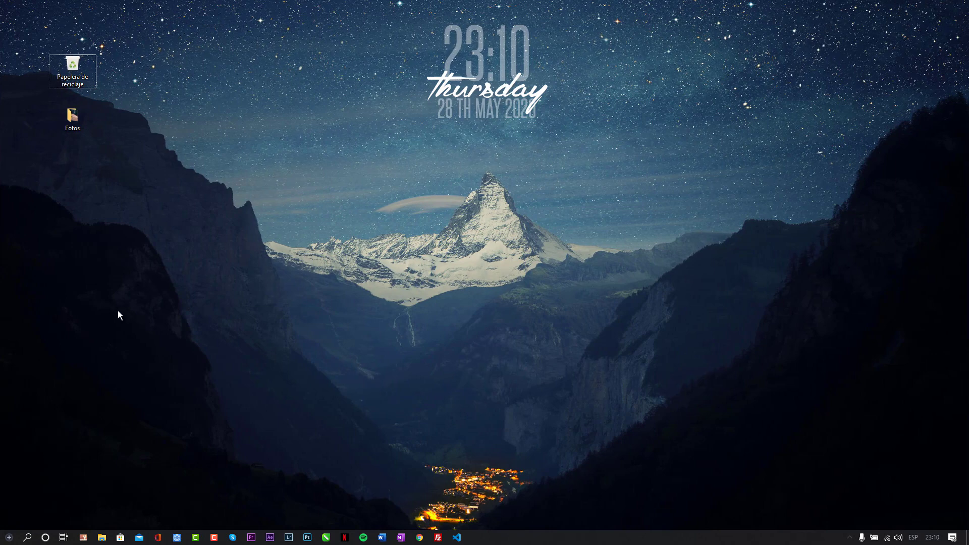
left_click(63, 538)
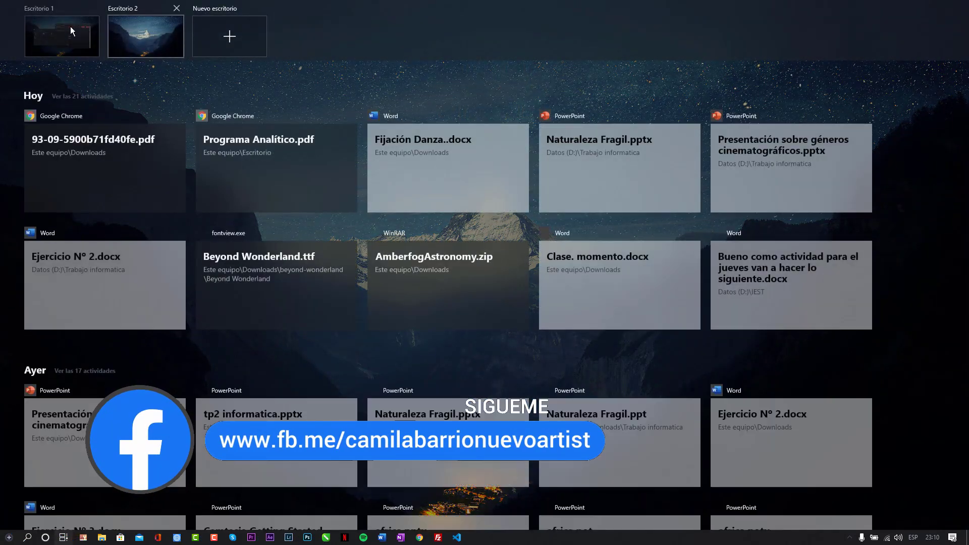
left_click(75, 30)
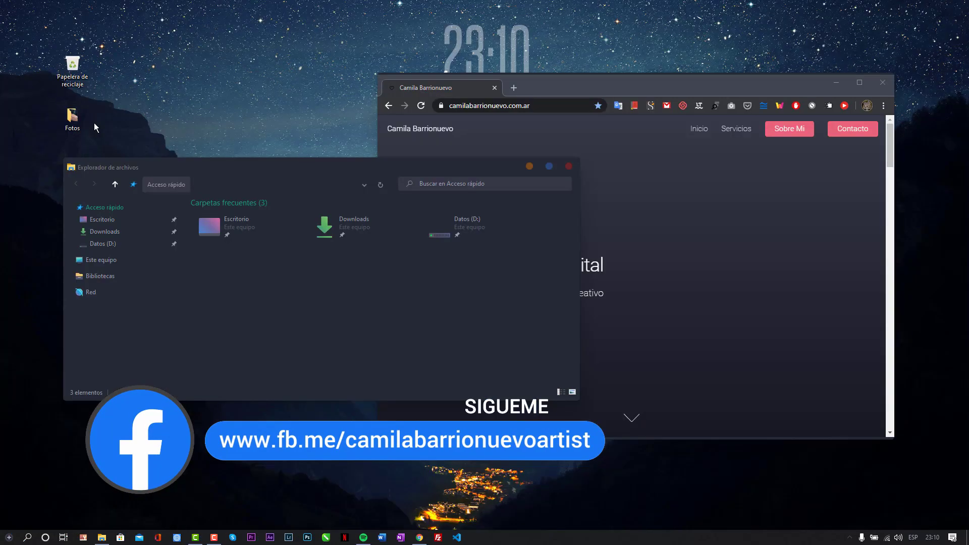
Remove the Escritorio 2 virtual desktop in Task View and return to the open windows
left_click(65, 539)
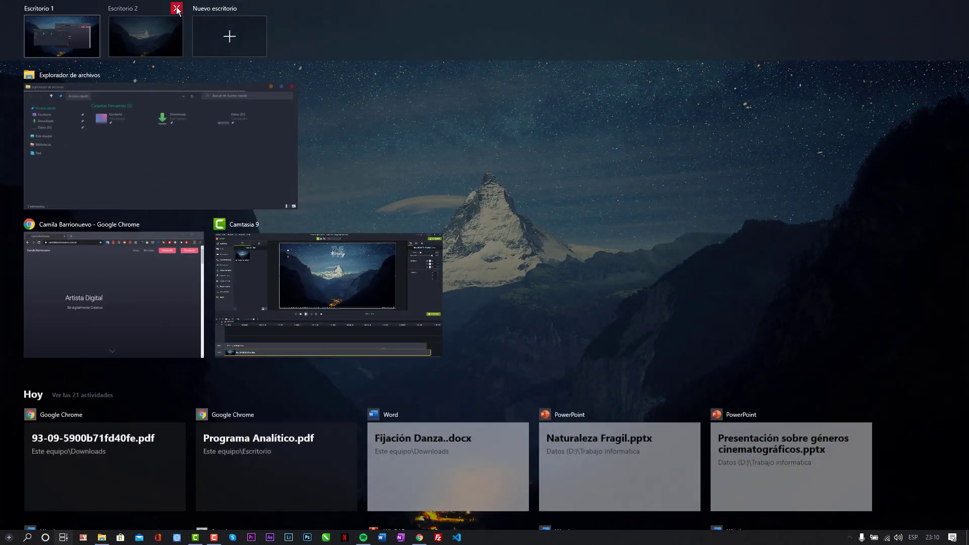
left_click(177, 9)
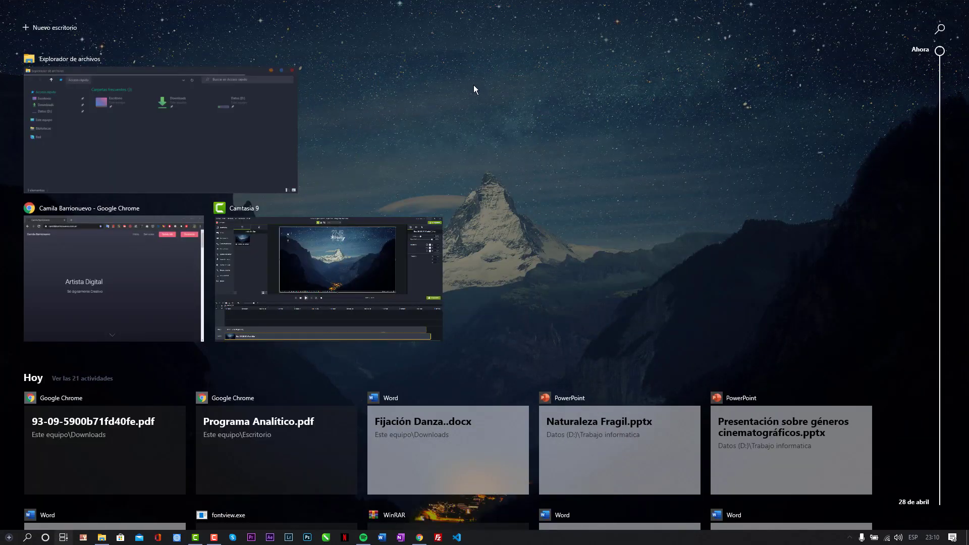
left_click(474, 90)
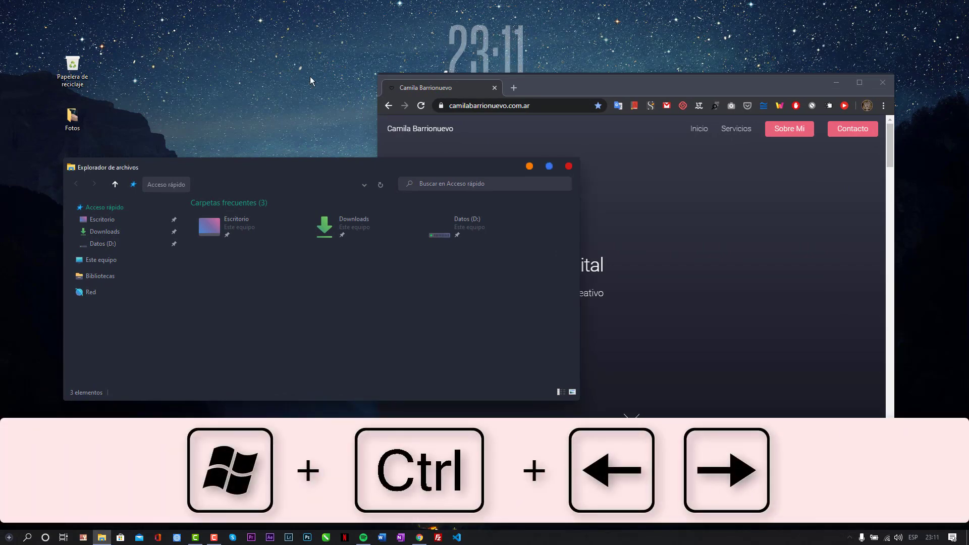
Switch to the second virtual desktop and back to the first one
key("super+ctrl+Right")
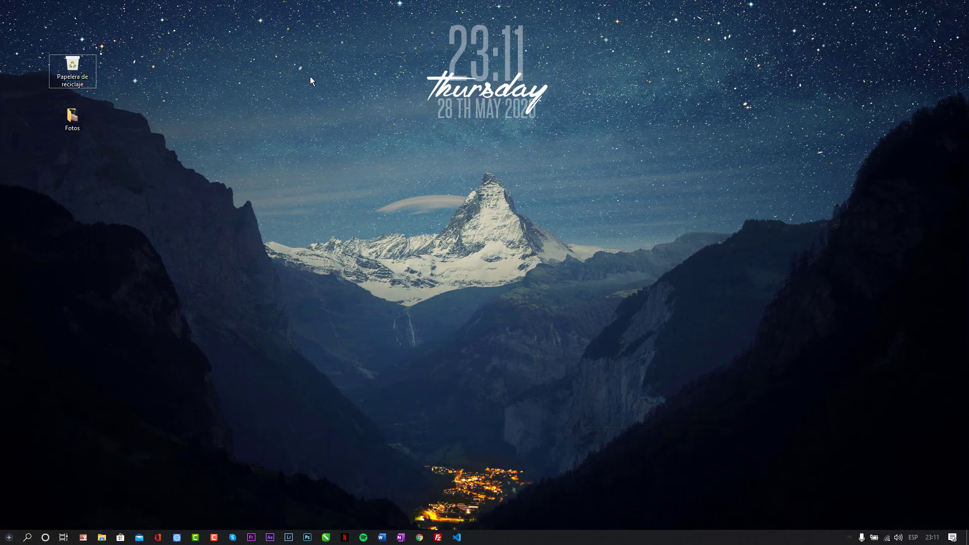
key("super+ctrl+Left")
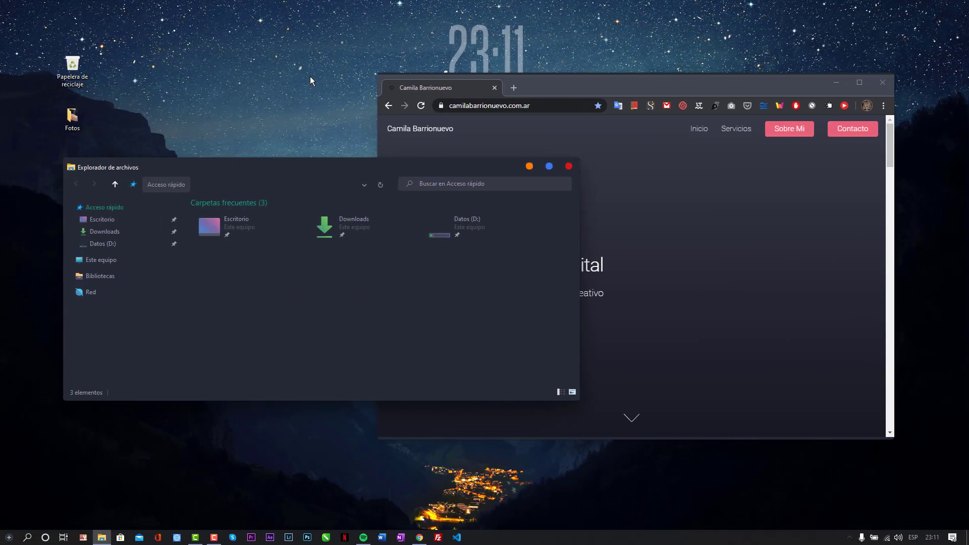
Cycle through all open windows in the window switcher and return to File Explorer
key("alt+Tab")
key("alt+Tab")
key("alt+Tab")
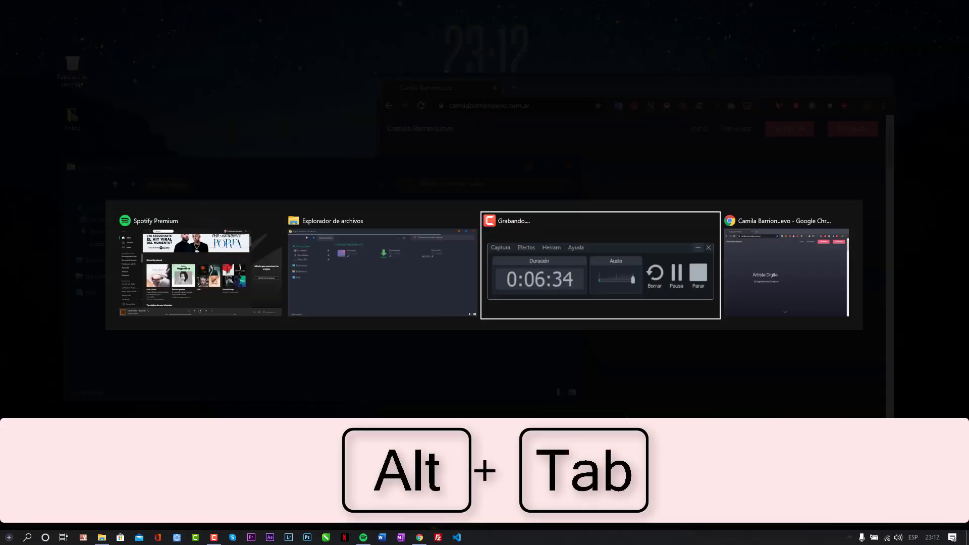
key("alt+Tab")
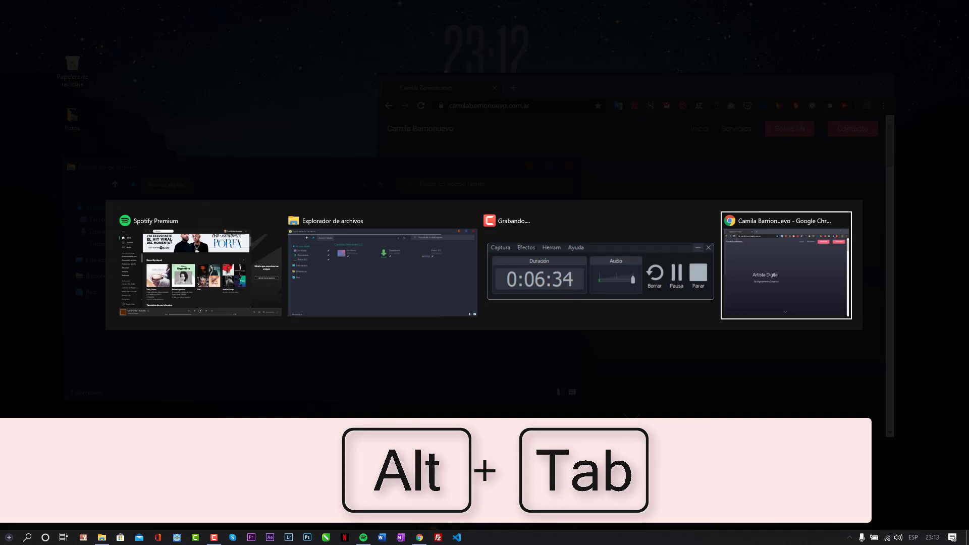
key("alt+Tab")
key("alt+Tab")
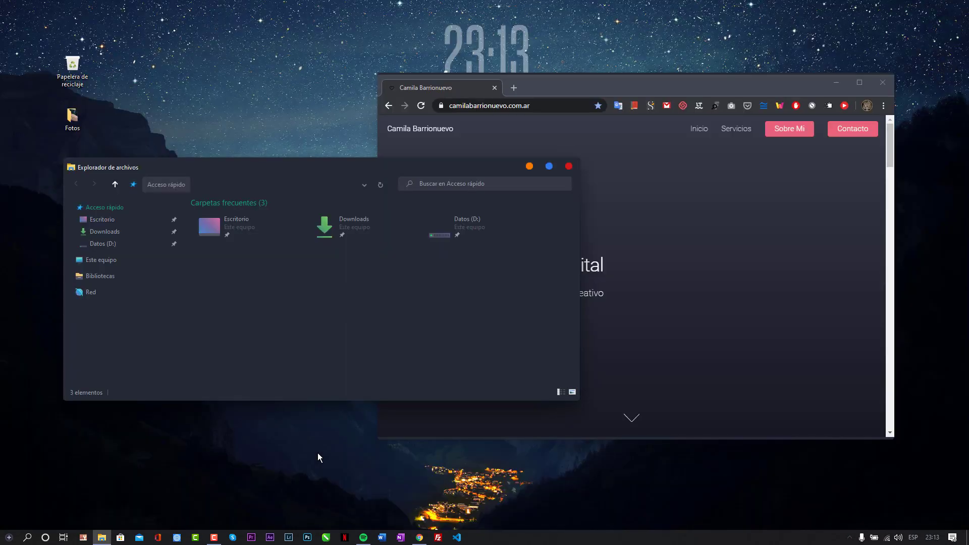
Open the Windows emoji panel
key("super+period")
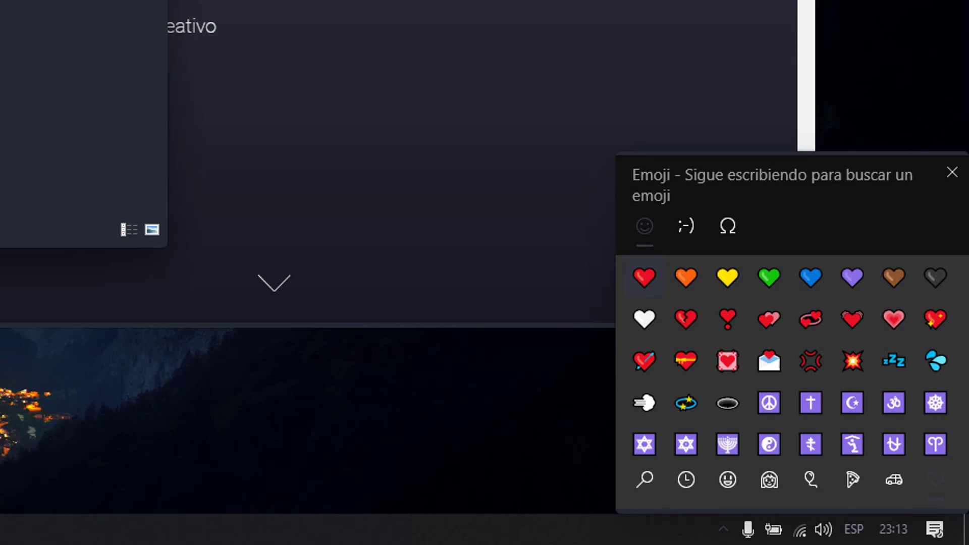
Magnify the screen to 200% with Magnifier, reduce it to 100% and close Magnifier
key("super+plus")
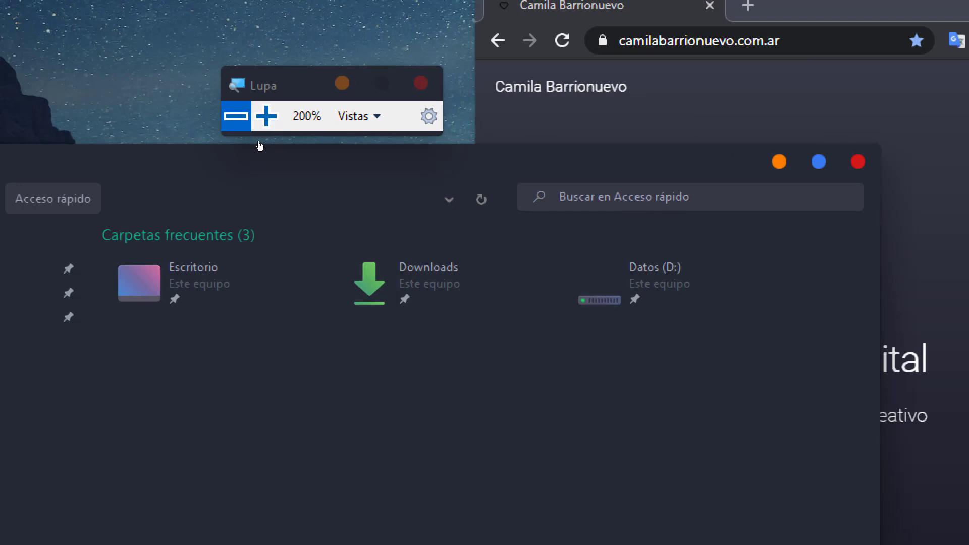
left_click(236, 116)
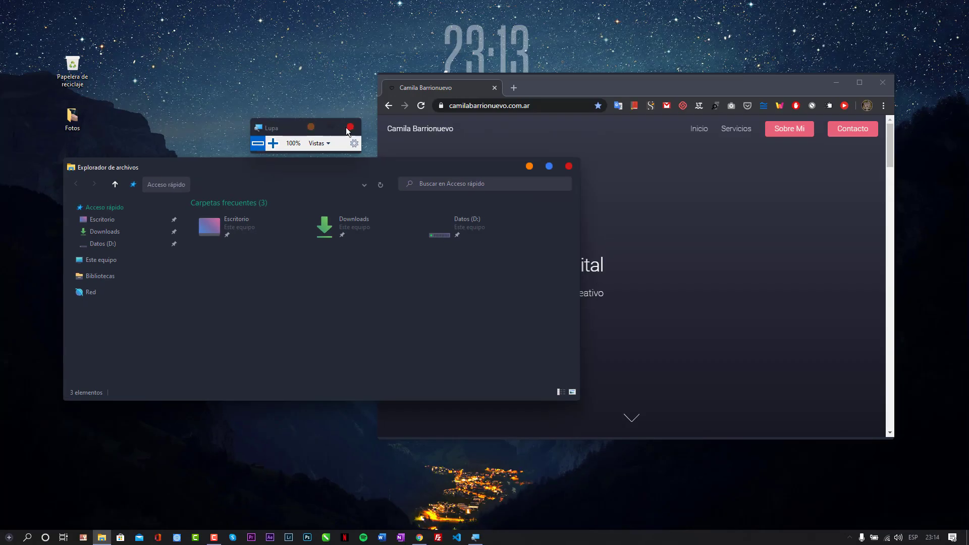
left_click(350, 127)
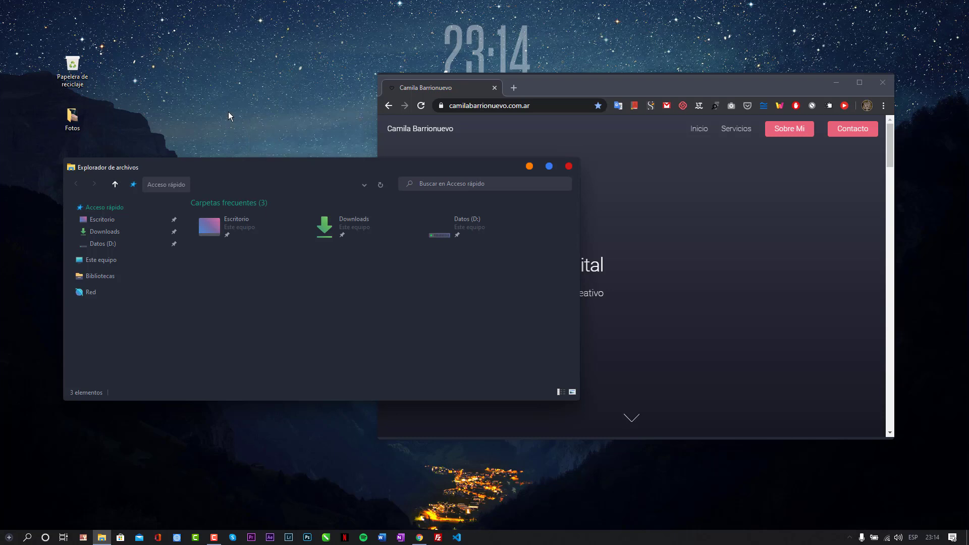
View the projection options for a second display and dismiss them without changing the mode
key("super+p")
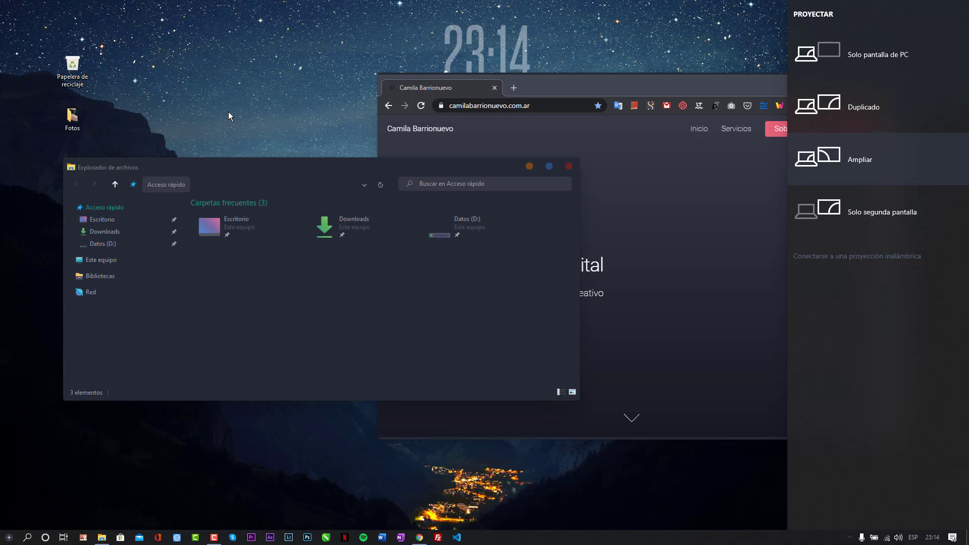
key("Escape")
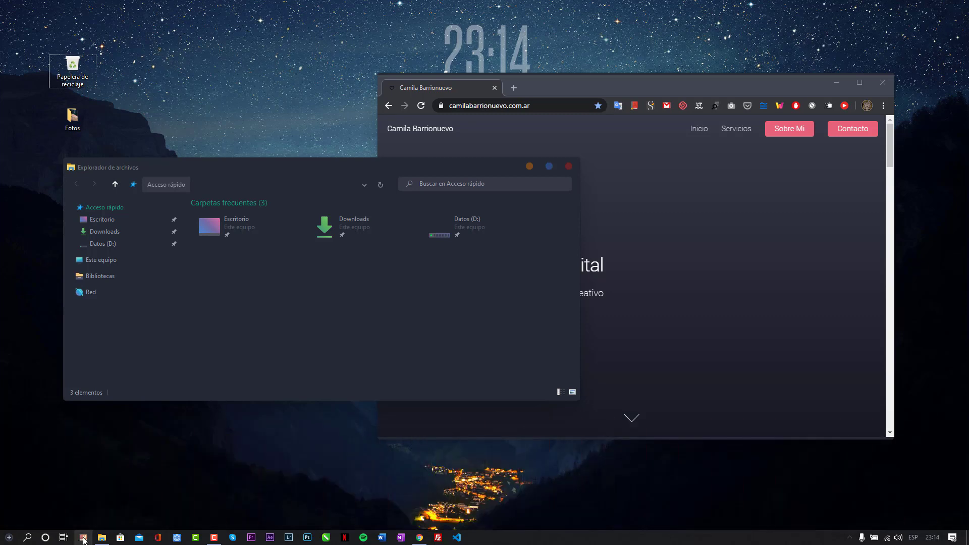
Close the Control Panel and File Explorer windows
mouse_move(100, 540)
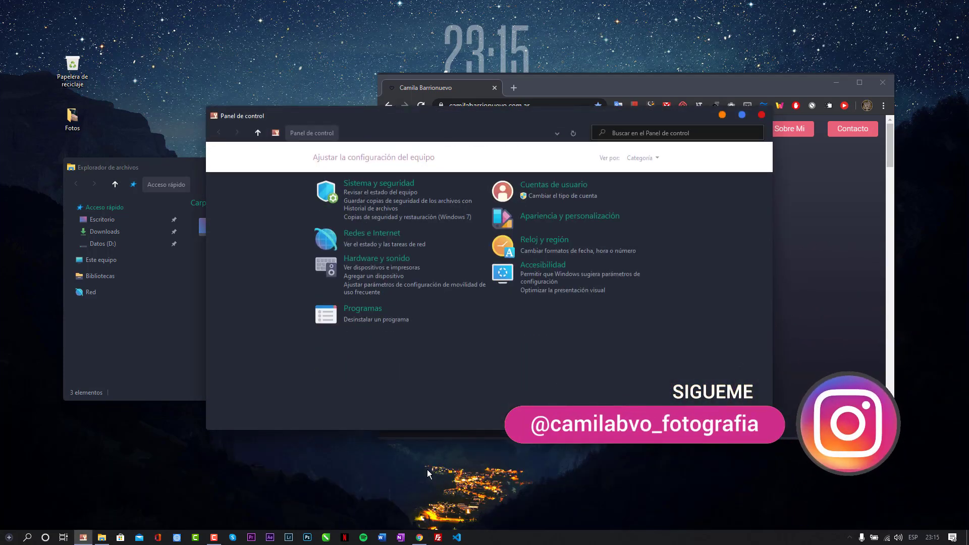
left_click(764, 115)
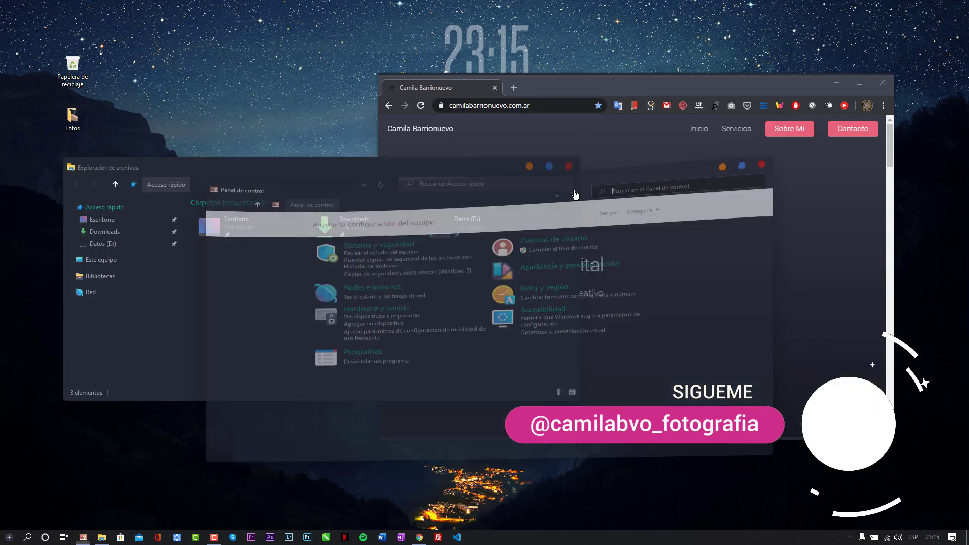
left_click(569, 166)
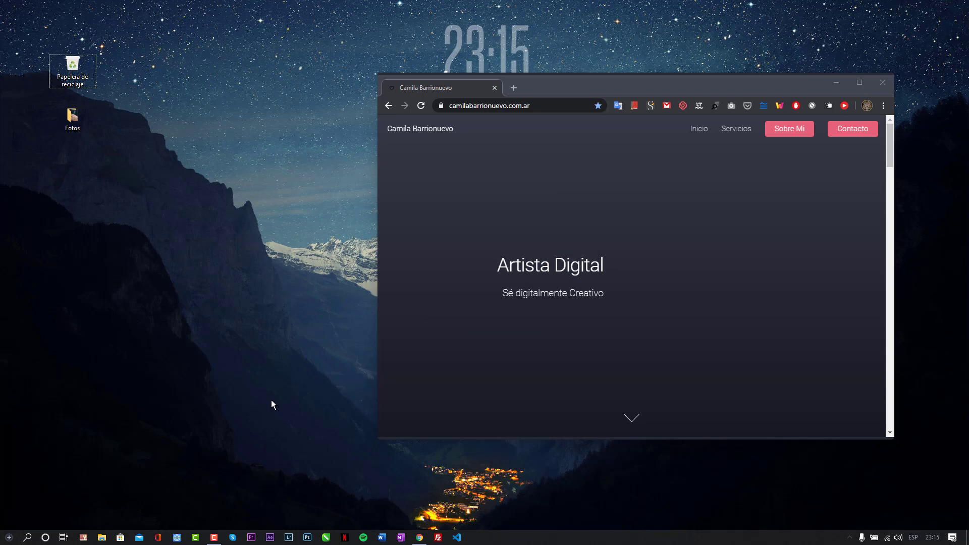
Open a new File Explorer window and return the focus to the desktop
key("super+e")
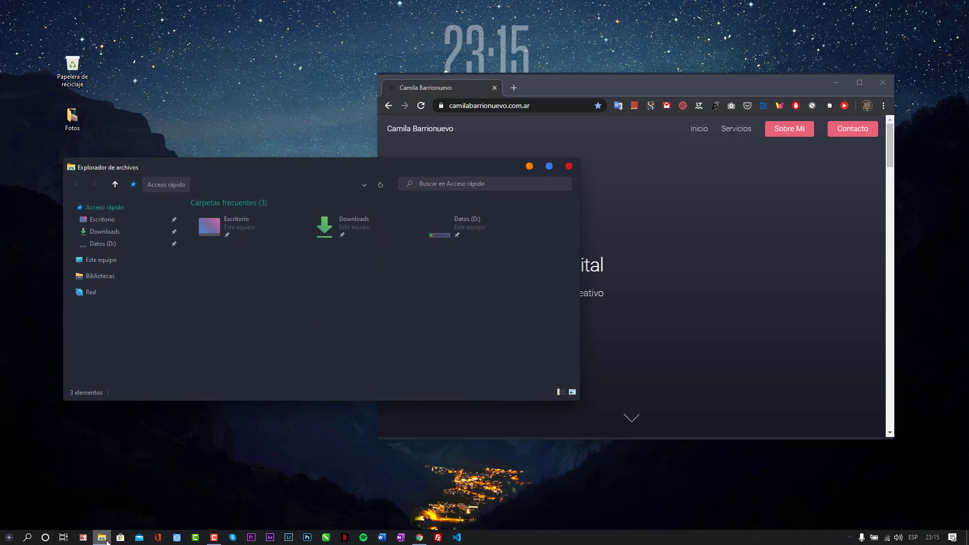
left_click(298, 437)
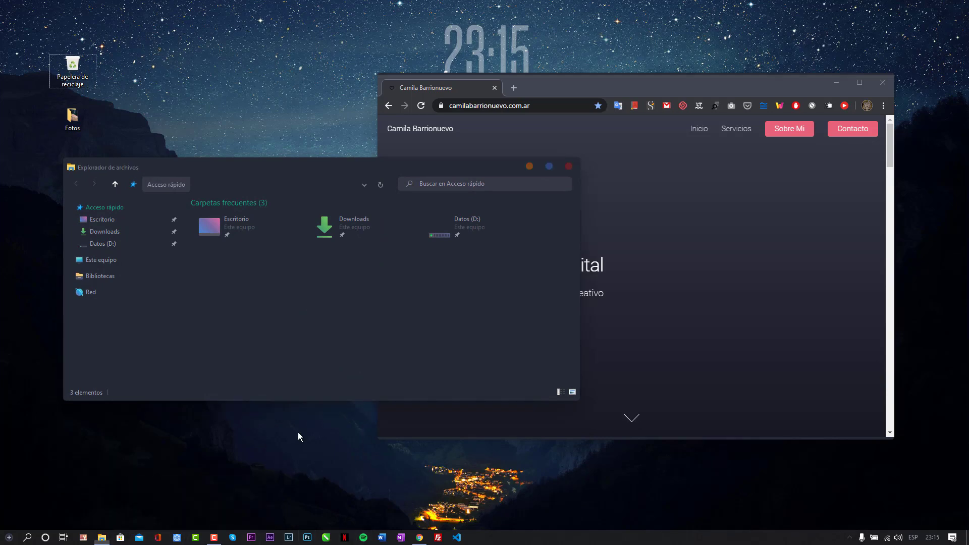